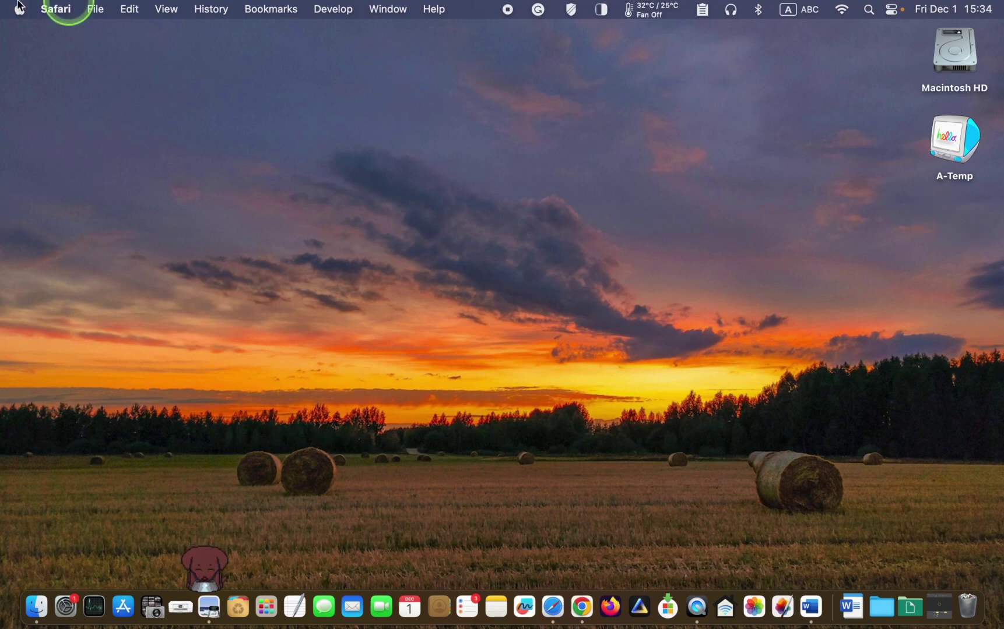
- Reach Safari's Profiles settings via Safari > Manage Profiles…
{"action": "left_click", "coordinate": [61, 15]}
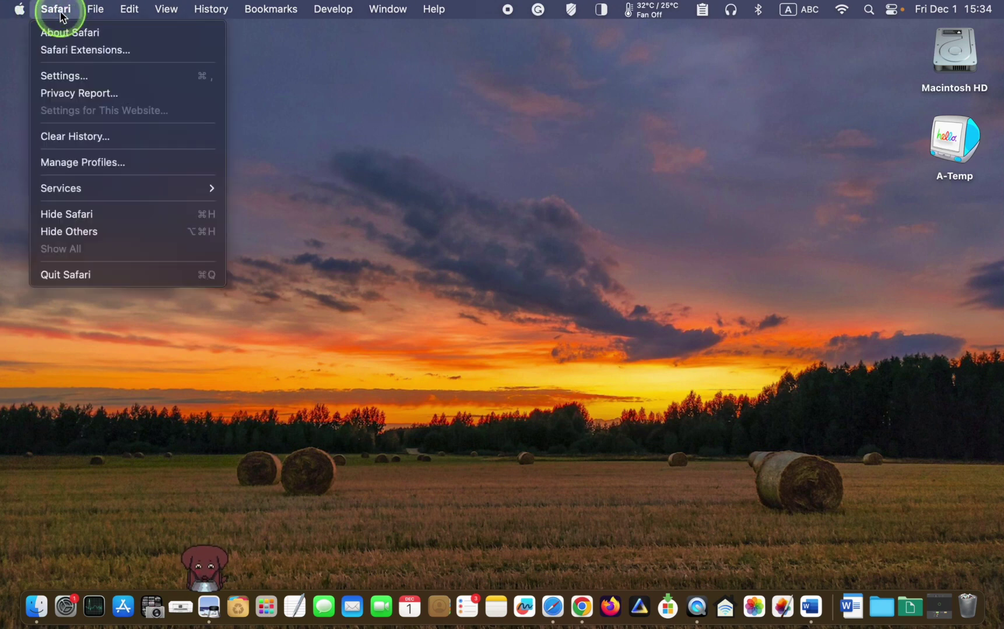
{"action": "left_click", "coordinate": [87, 161]}
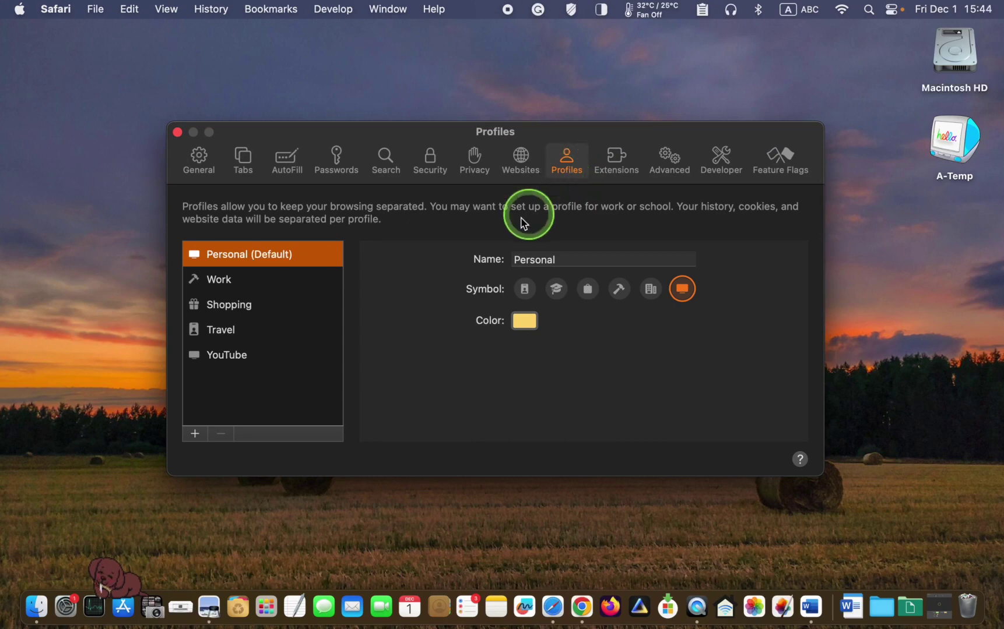
- Select the Shopping profile and request its deletion with the minus button
{"action": "left_click", "coordinate": [275, 313]}
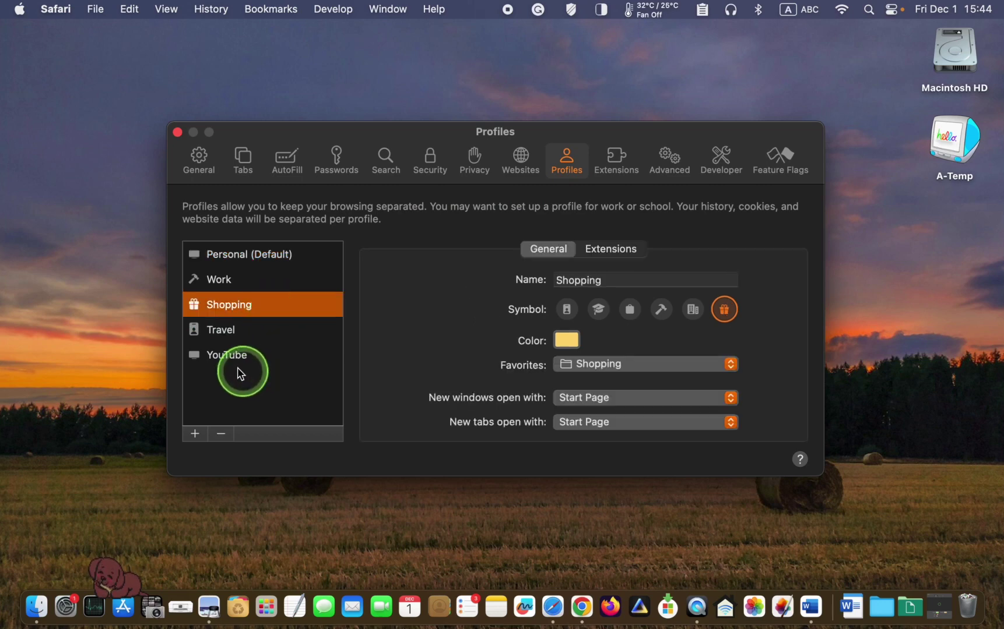
{"action": "left_click", "coordinate": [221, 434]}
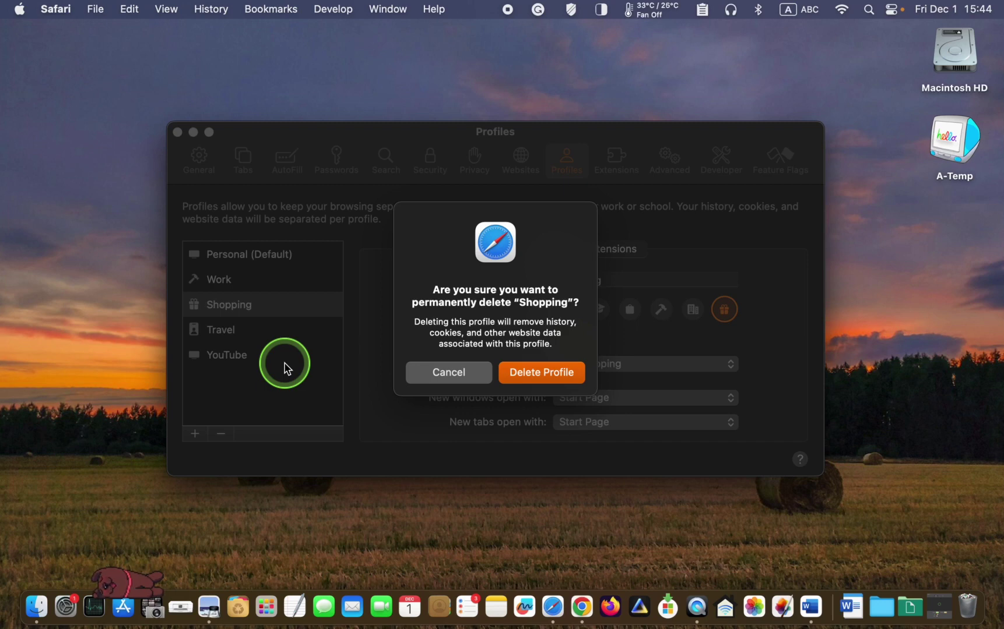
- Confirm Delete Profile so only Personal, Work, Travel and YouTube remain
{"action": "left_click", "coordinate": [538, 375]}
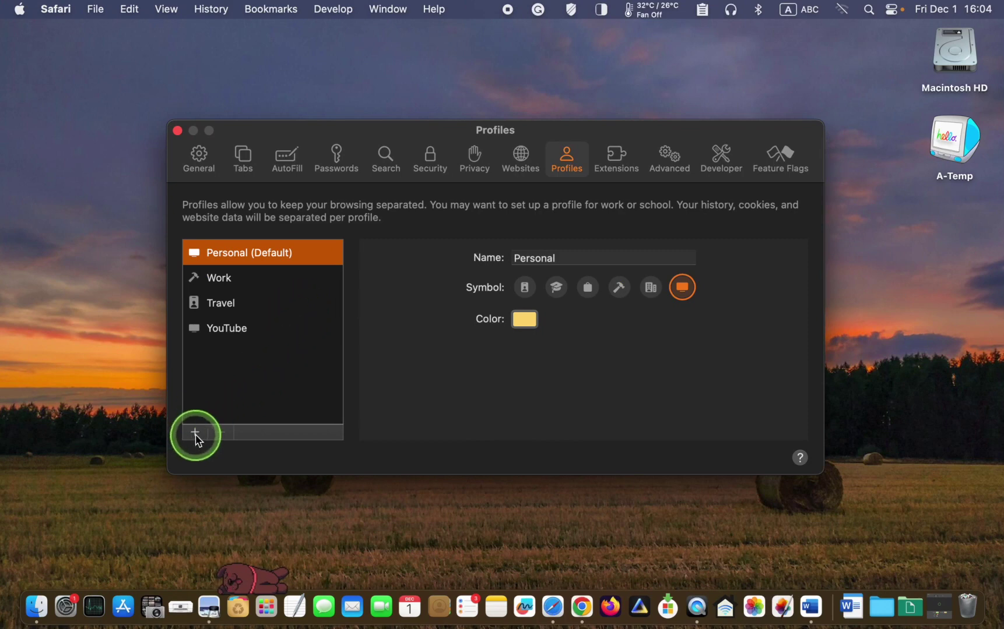
- Create a new Shopping profile with the bag symbol and pink color
{"action": "left_click", "coordinate": [194, 432]}
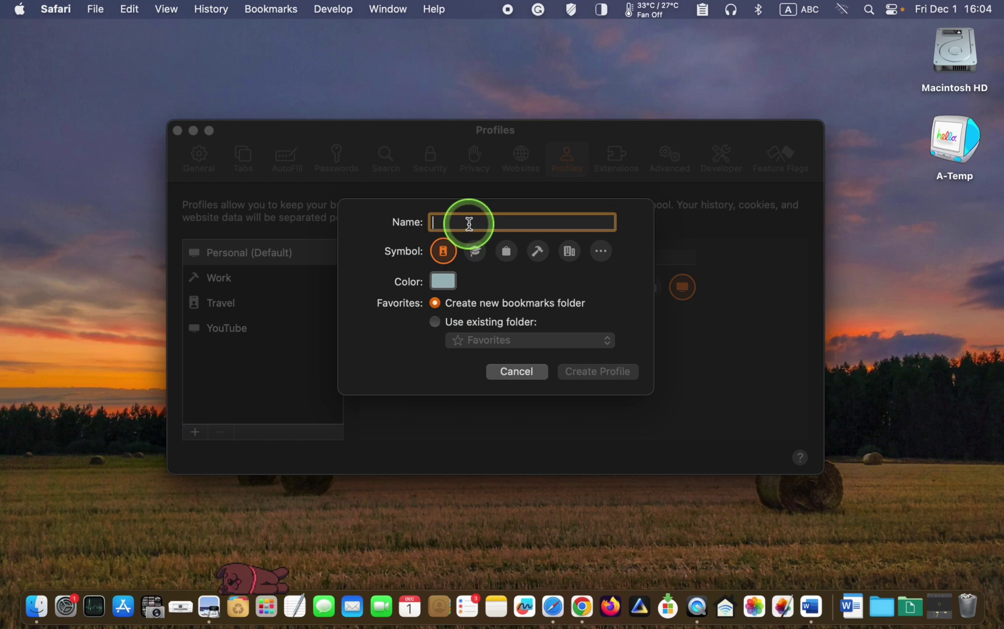
{"action": "type", "text": "Shopping"}
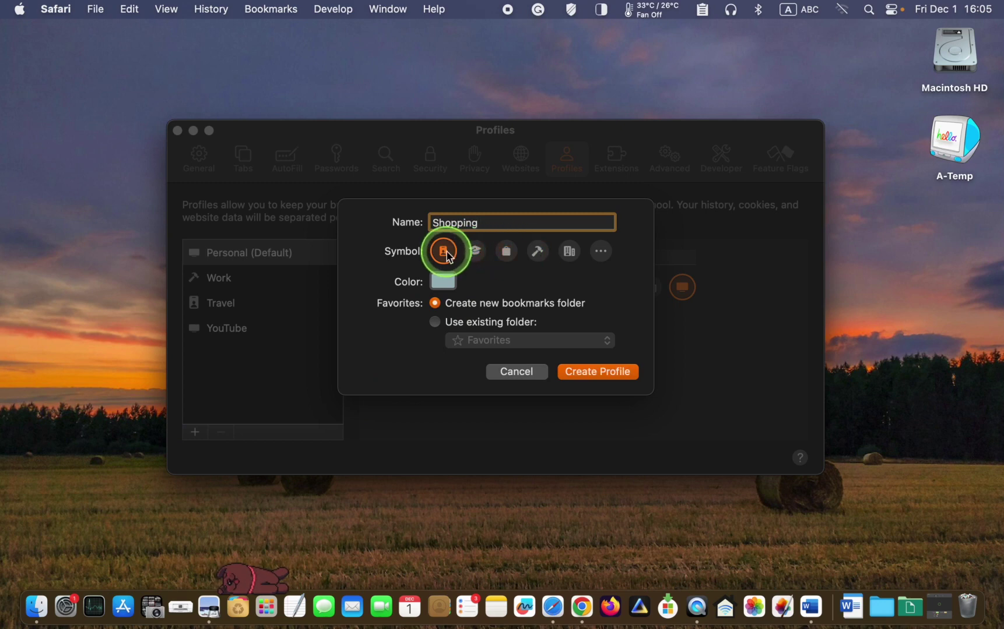
{"action": "left_click", "coordinate": [506, 251]}
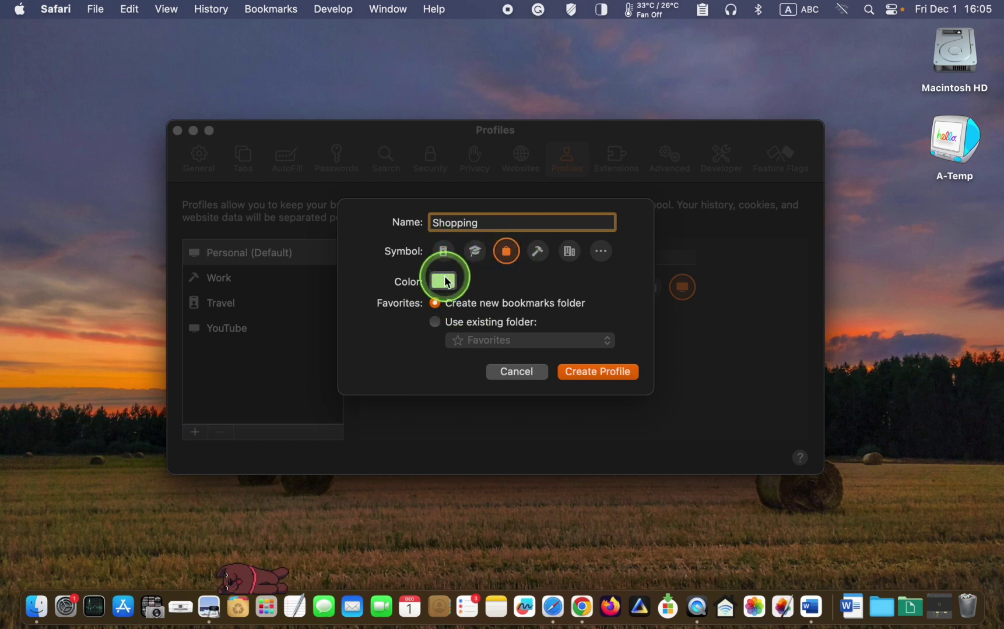
{"action": "left_click", "coordinate": [442, 281]}
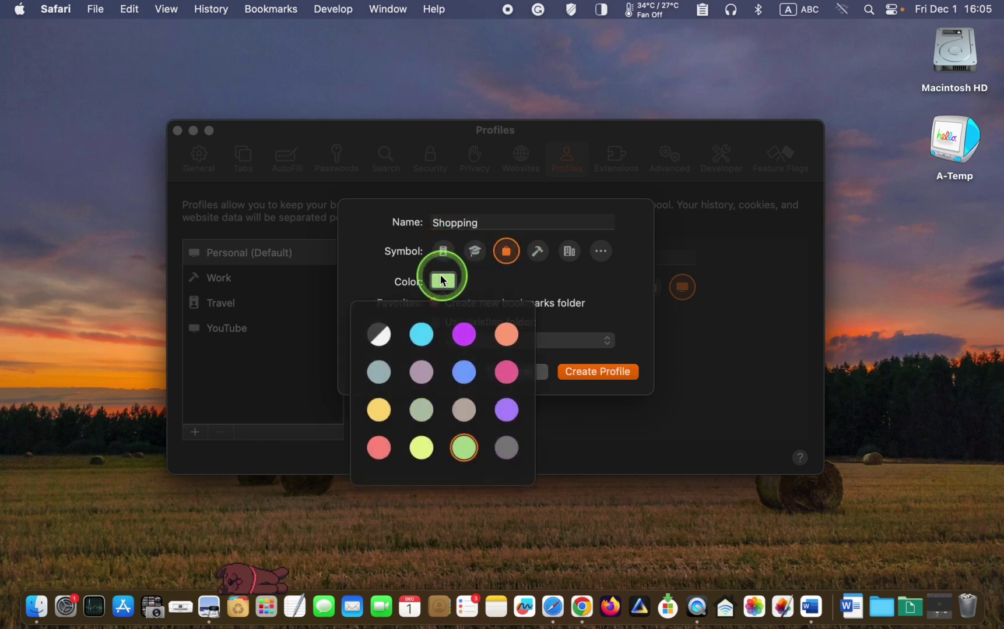
{"action": "left_click", "coordinate": [506, 372]}
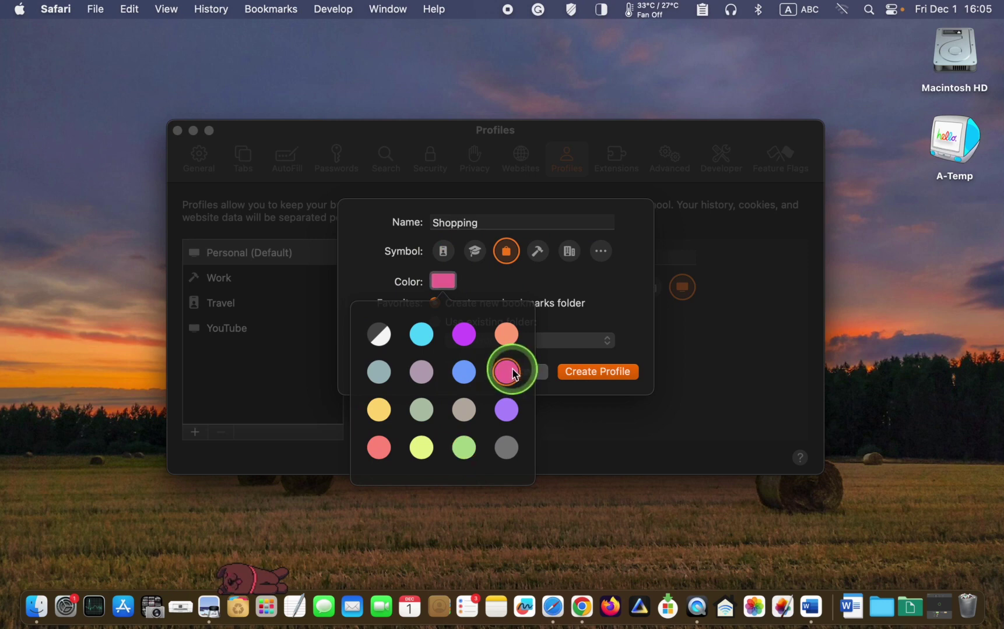
{"action": "left_click", "coordinate": [611, 309]}
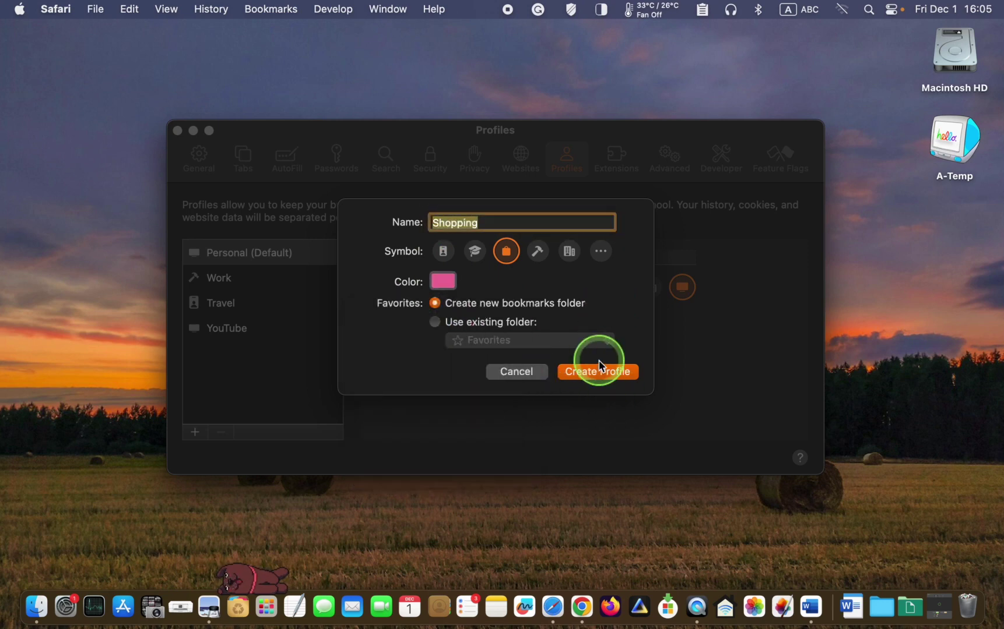
{"action": "left_click", "coordinate": [598, 371]}
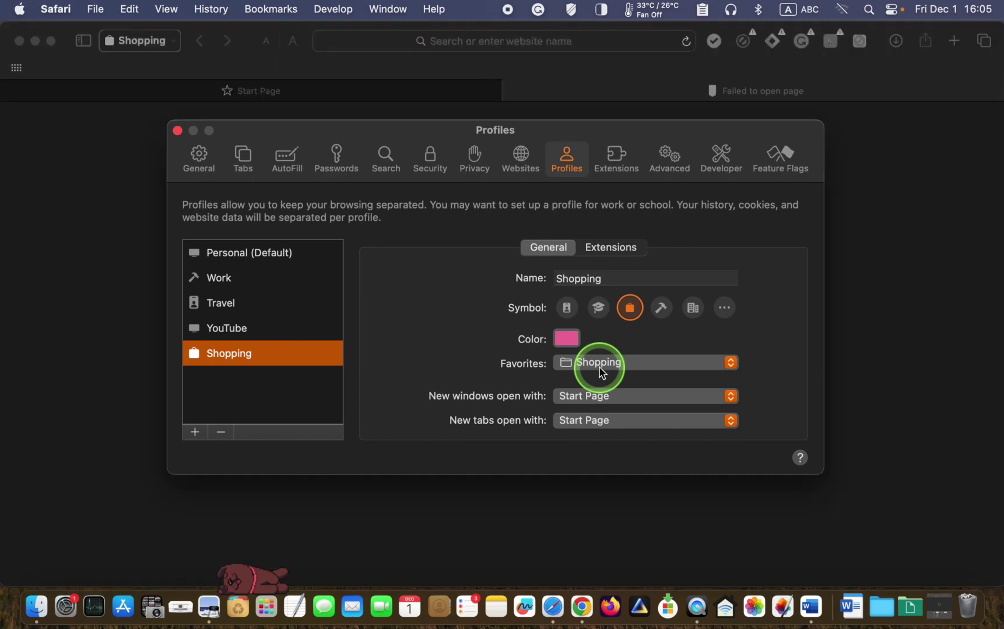